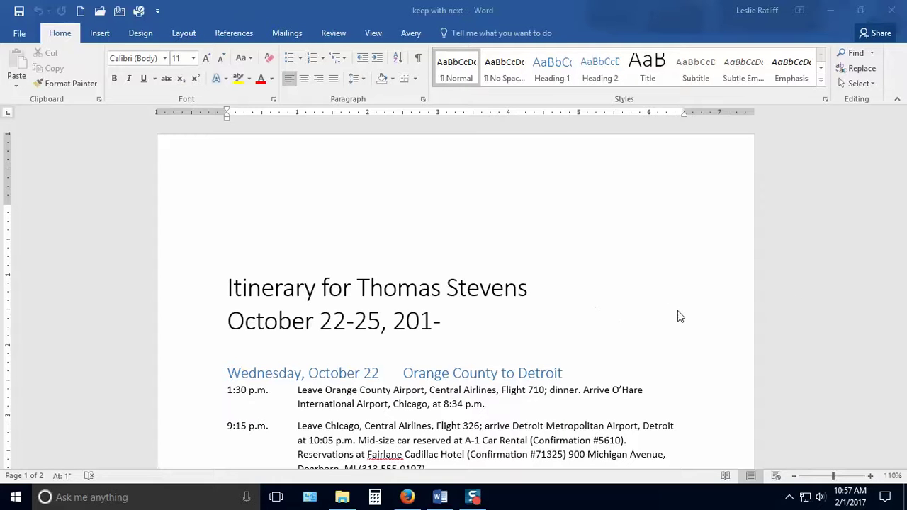
Look through both pages of the itinerary, including the page break within the Friday, October 24 section.
scroll(678, 317, "down", 1)
scroll(678, 313, "down", 2)
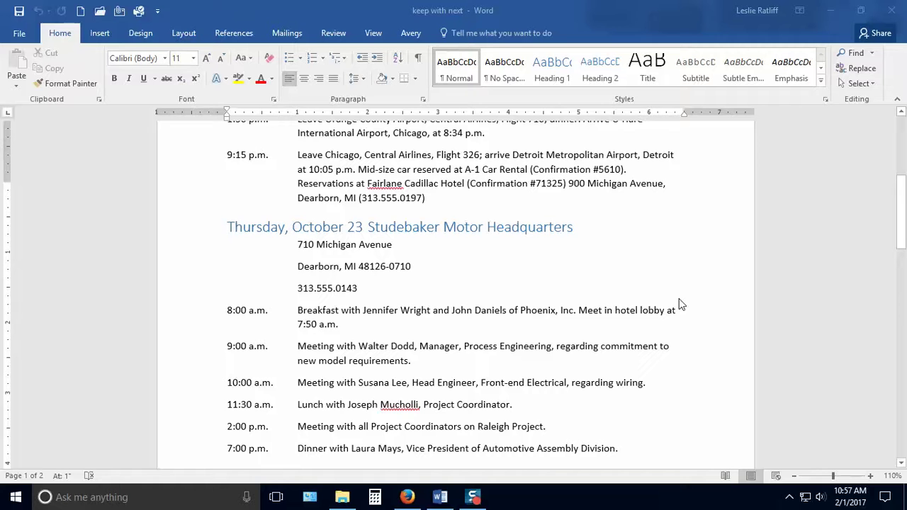
scroll(649, 241, "up", 2)
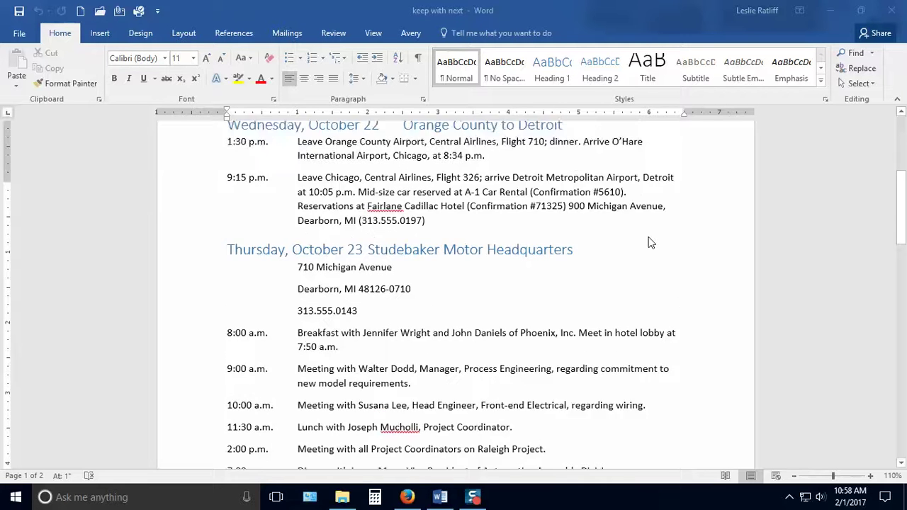
scroll(644, 232, "down", 3)
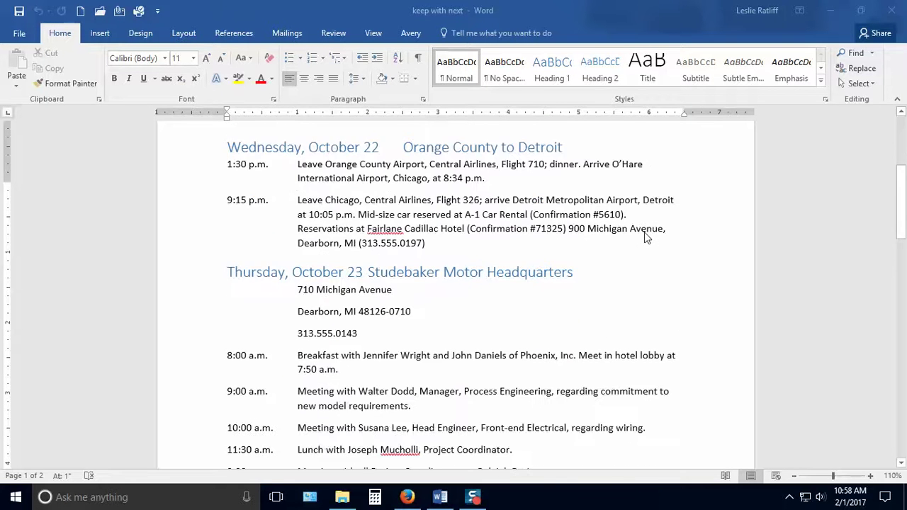
scroll(645, 238, "down", 5)
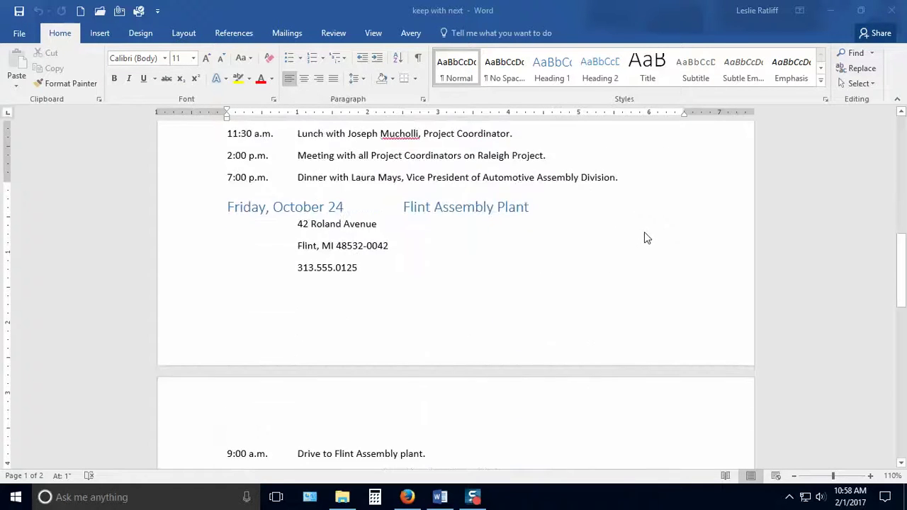
scroll(645, 234, "down", 7)
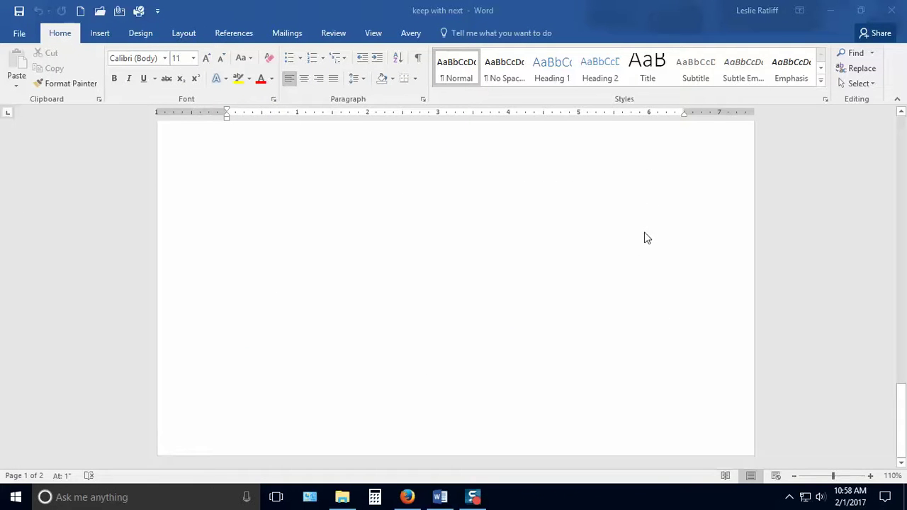
scroll(645, 238, "up", 5)
scroll(644, 238, "up", 15)
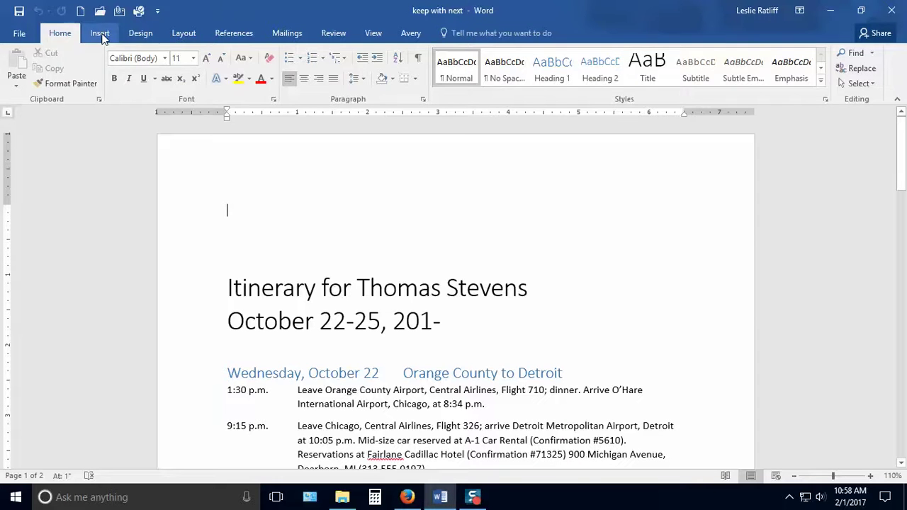
Insert a page number at the top of the page using the Plain Number 3 style.
left_click(100, 33)
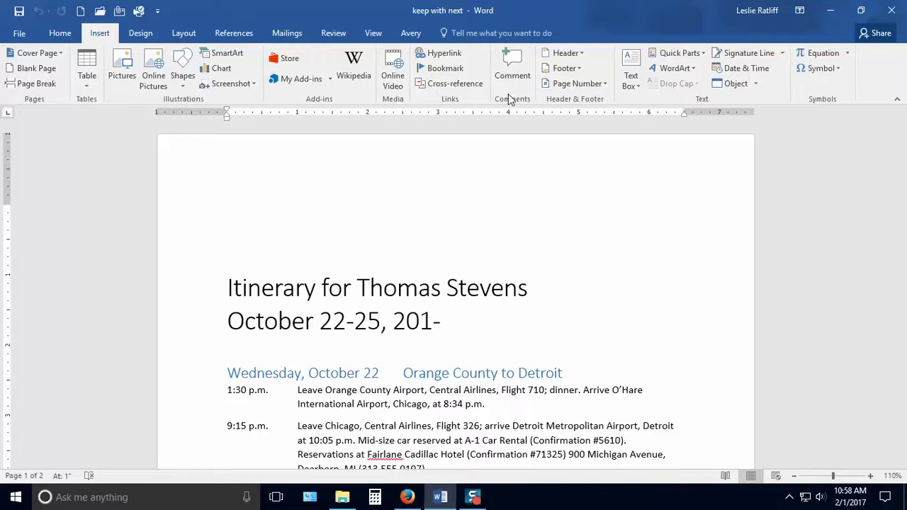
left_click(587, 85)
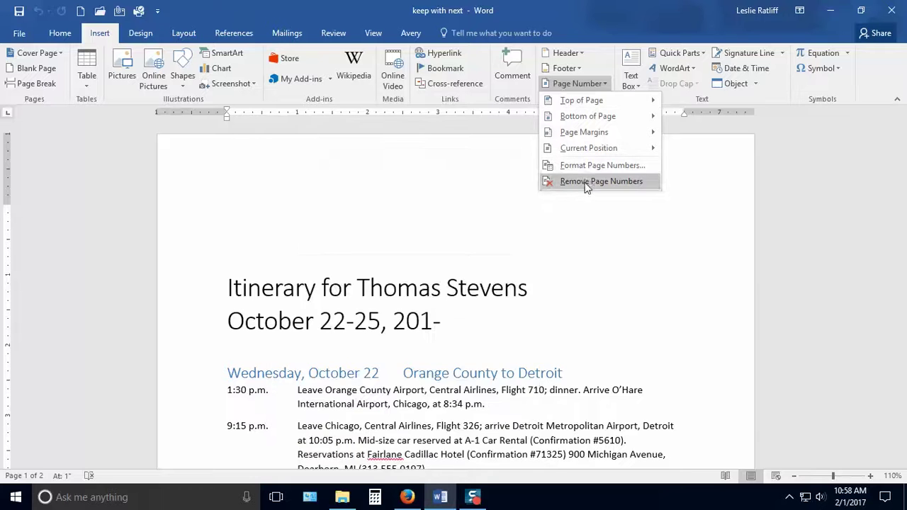
mouse_move(589, 103)
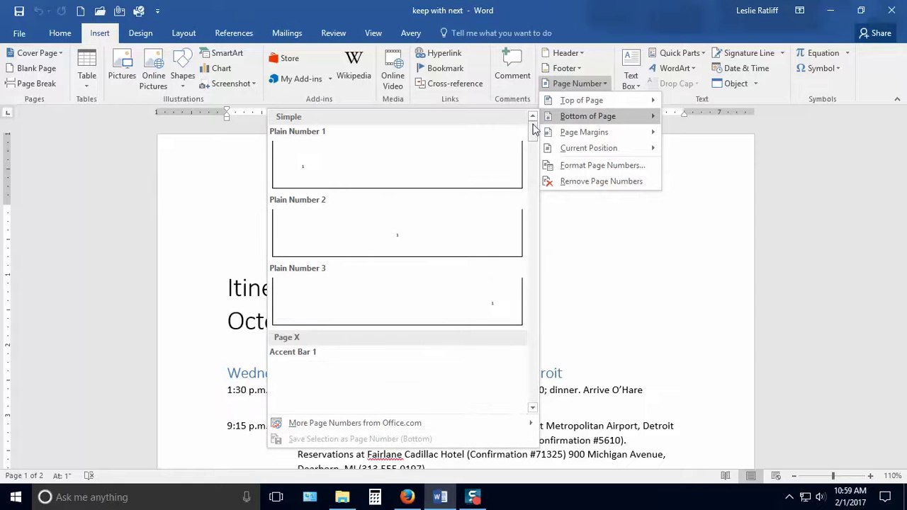
mouse_move(565, 105)
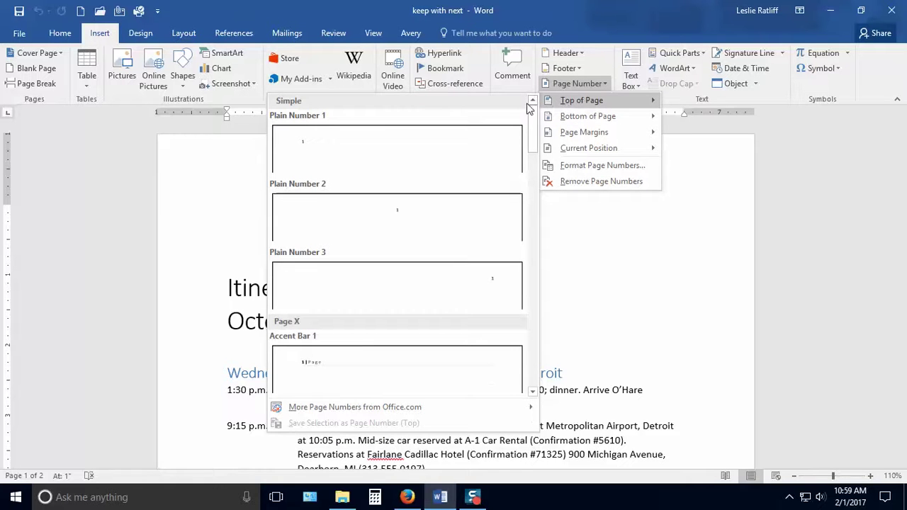
mouse_move(535, 126)
left_mouse_down()
mouse_move(534, 365)
mouse_move(537, 116)
left_mouse_up()
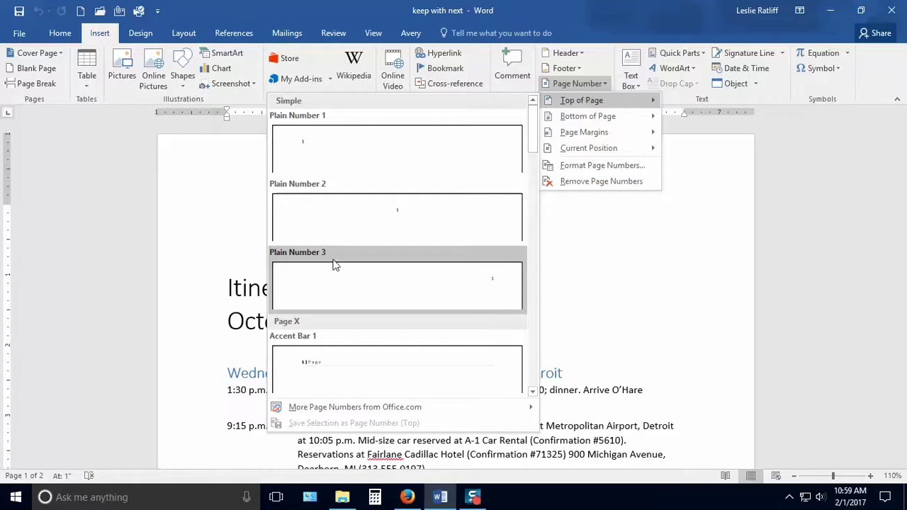
left_click(459, 291)
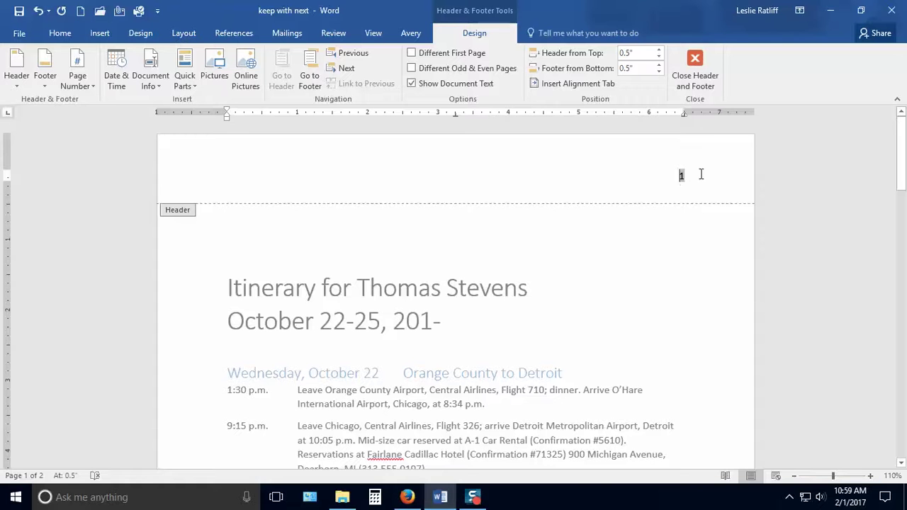
Give the first page a different header and check the page number in the headers of both pages.
scroll(710, 290, "down", 5)
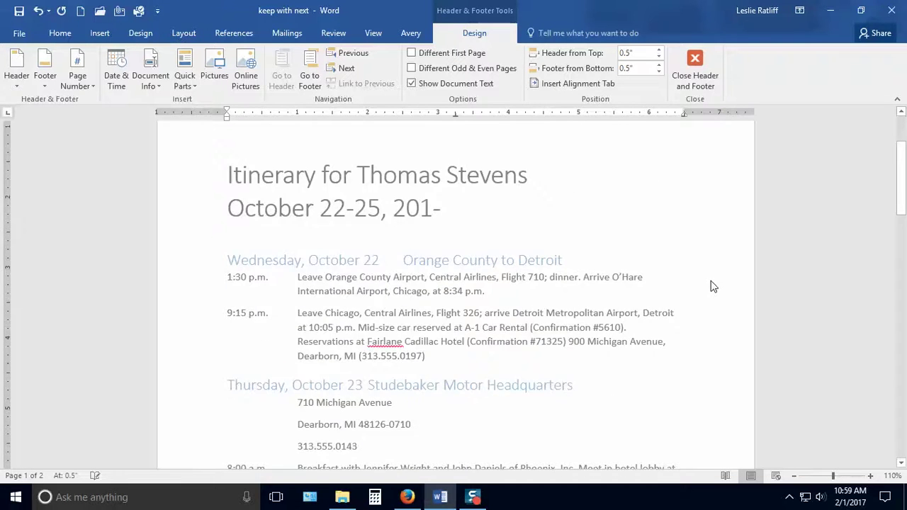
scroll(710, 291, "down", 10)
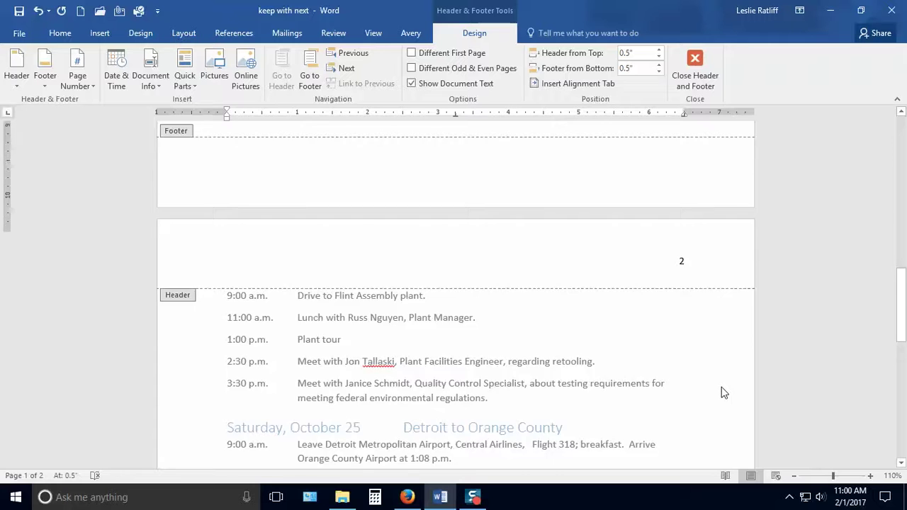
scroll(722, 387, "up", 3)
scroll(722, 387, "up", 10)
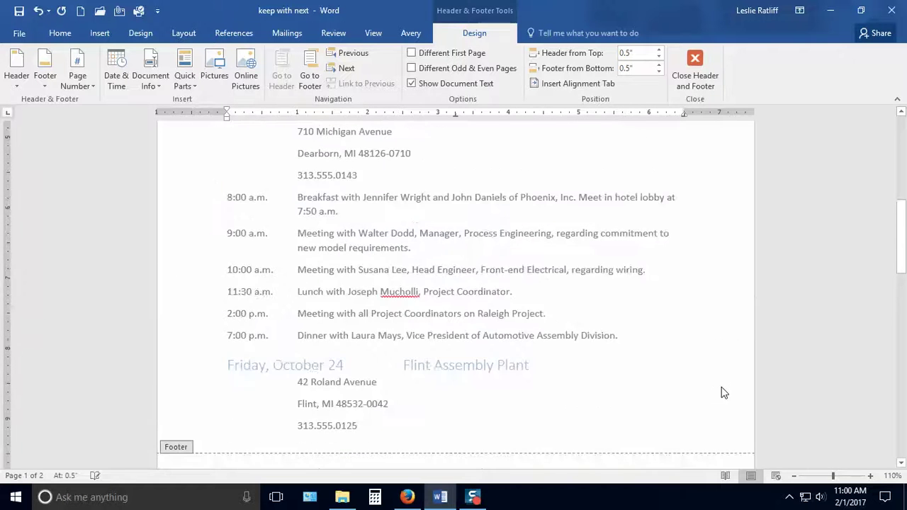
scroll(721, 391, "up", 3)
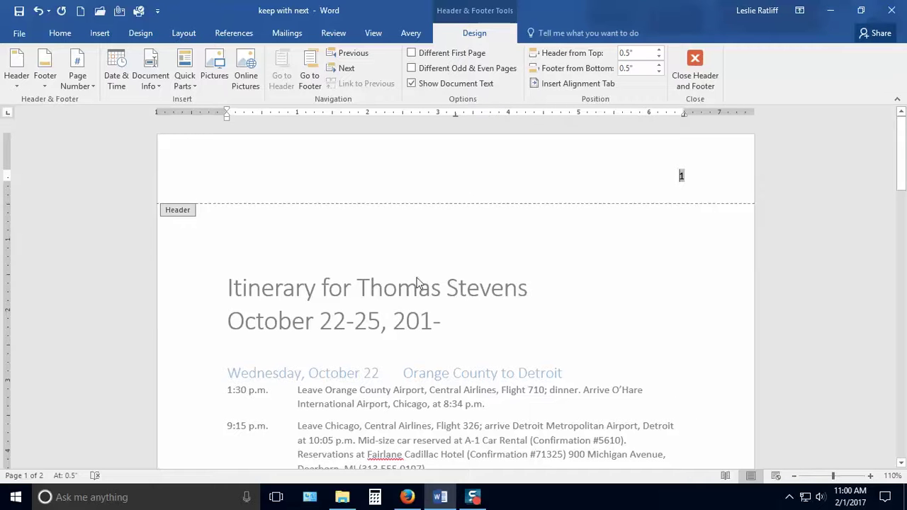
left_click(412, 53)
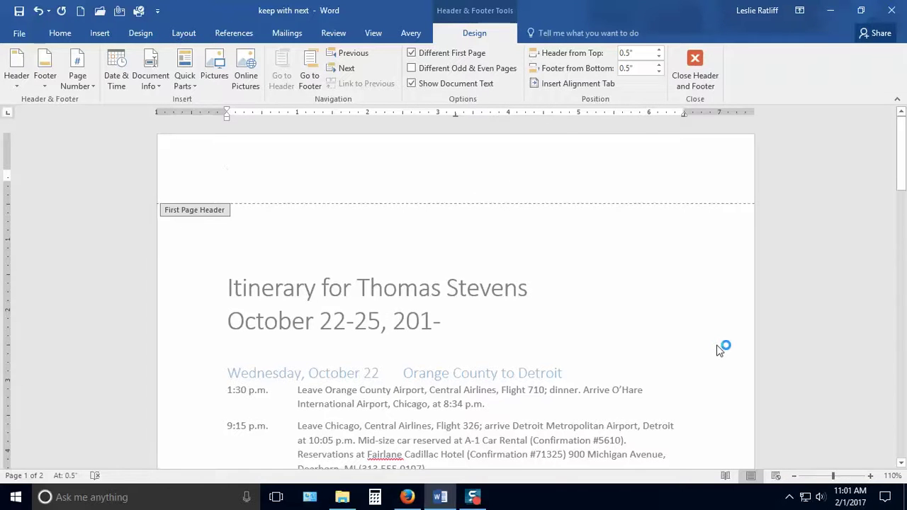
scroll(719, 349, "down", 5)
scroll(720, 350, "down", 5)
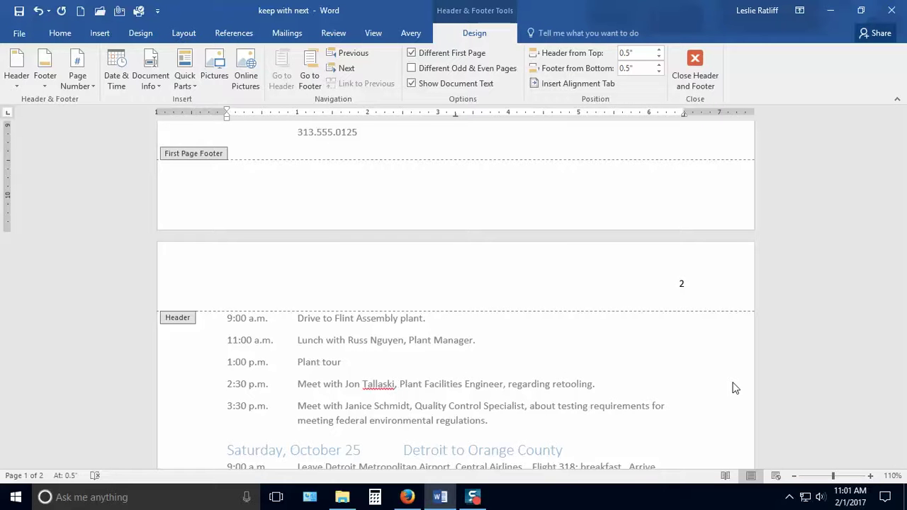
scroll(735, 388, "up", 10)
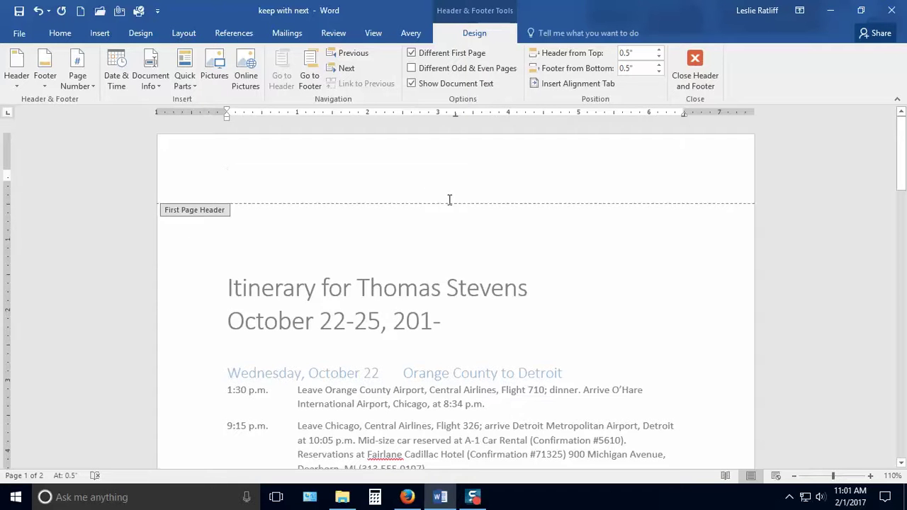
Show the paragraph marks and other hidden formatting symbols while the page 2 header is in view.
scroll(798, 339, "down", 6)
scroll(797, 336, "down", 6)
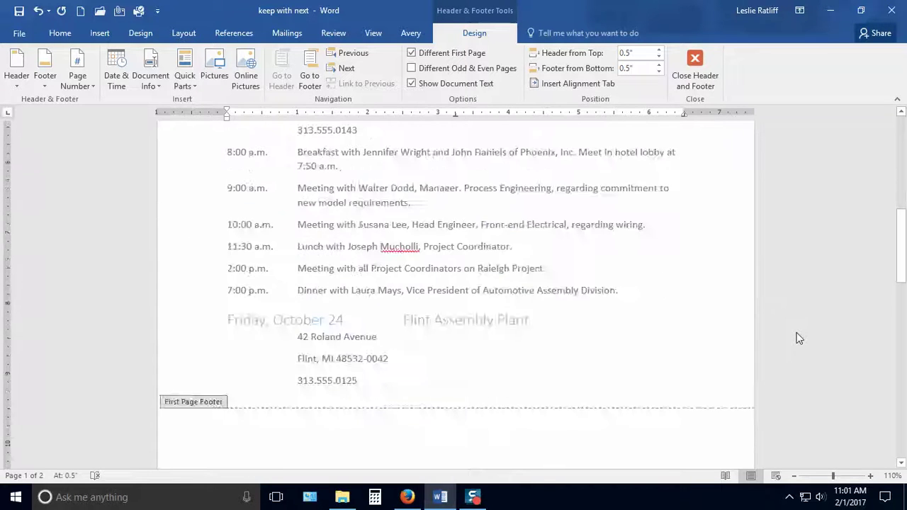
scroll(797, 332, "down", 5)
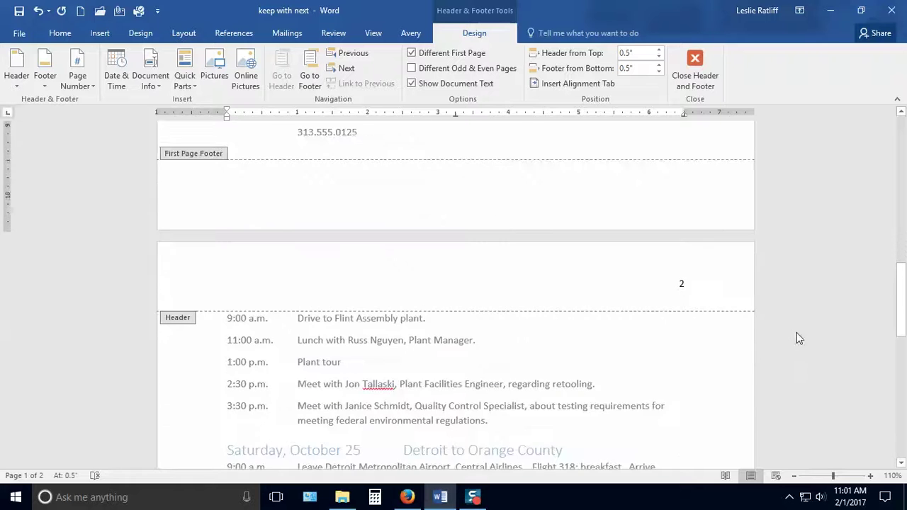
scroll(796, 332, "down", 3)
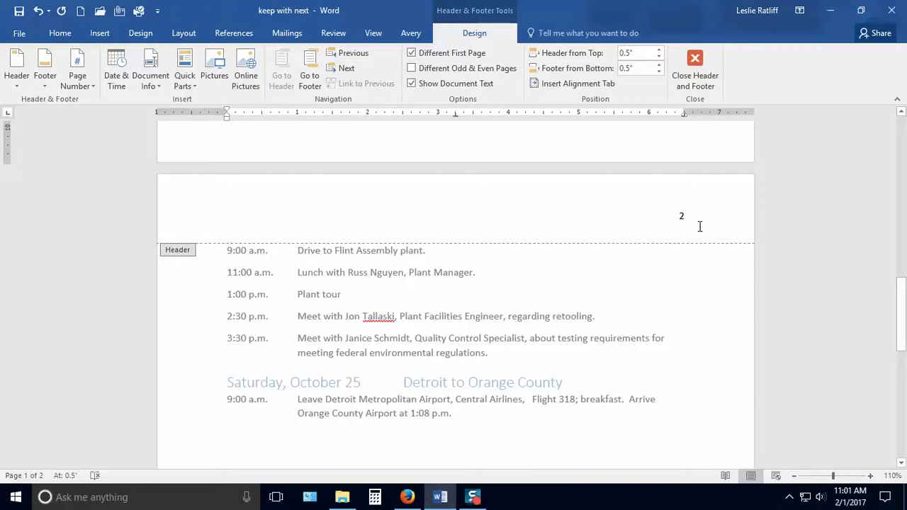
left_click(57, 39)
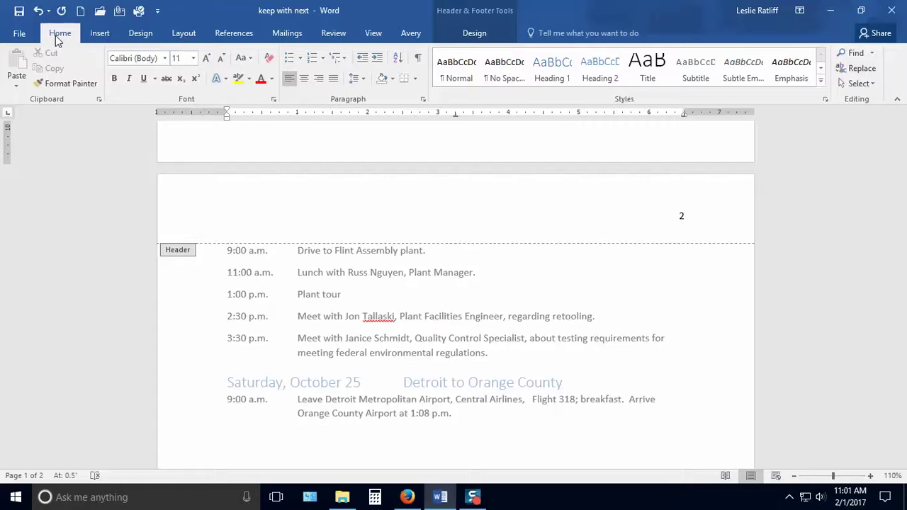
left_click(418, 61)
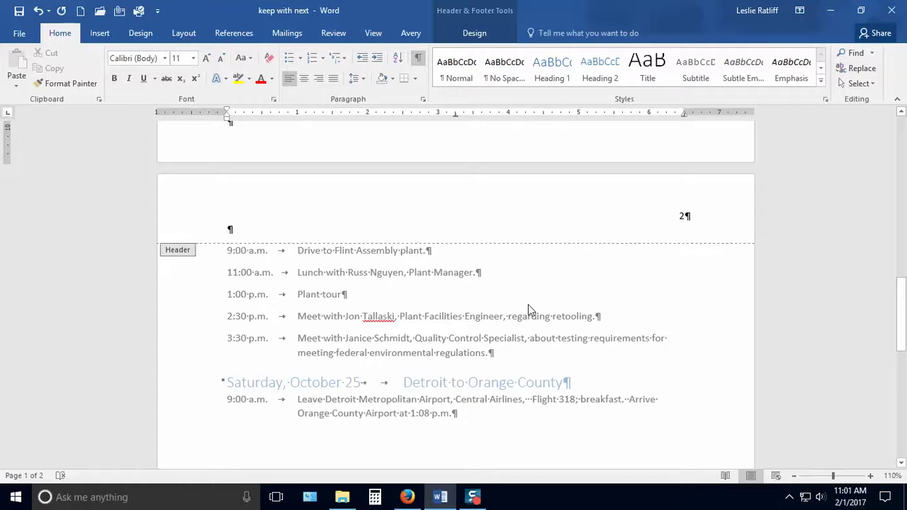
Examine the header and footer areas of both pages with the formatting marks shown.
scroll(644, 348, "up", 8)
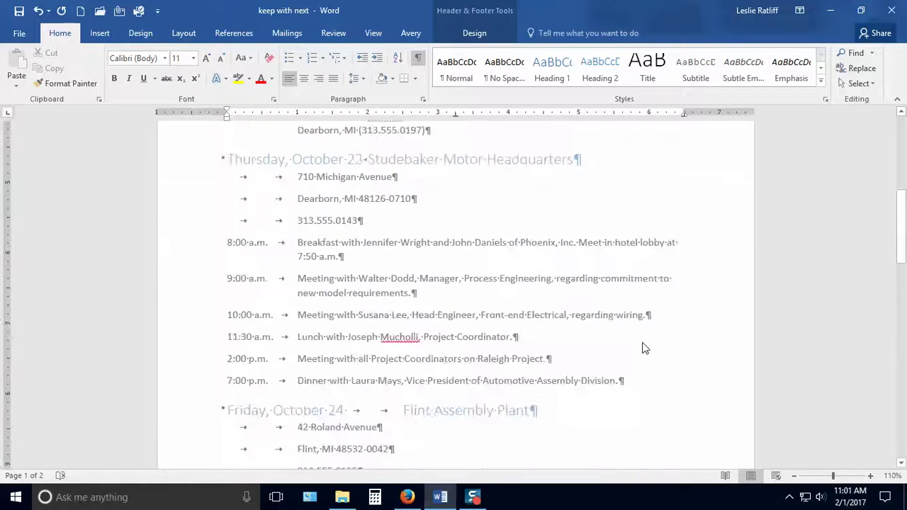
scroll(644, 348, "up", 7)
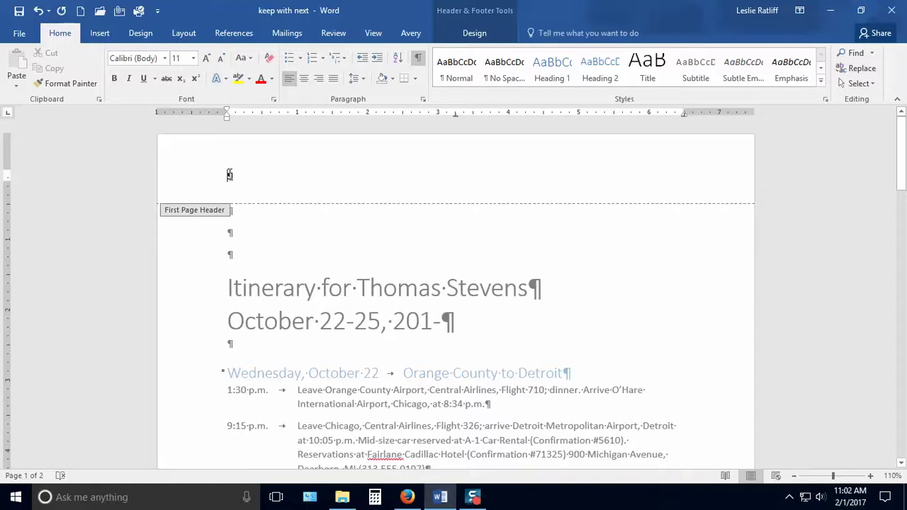
left_click(230, 174)
scroll(527, 308, "down", 3)
scroll(526, 308, "down", 5)
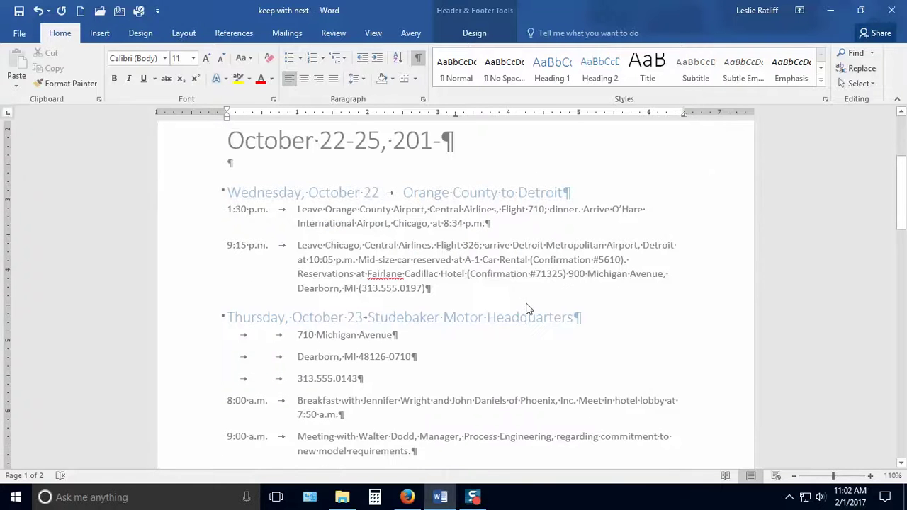
scroll(527, 299, "down", 6)
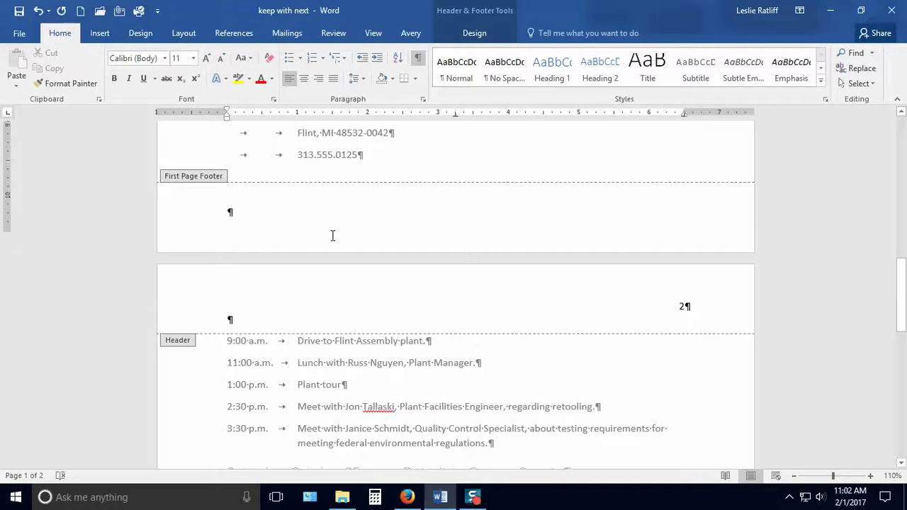
scroll(332, 238, "down", 15)
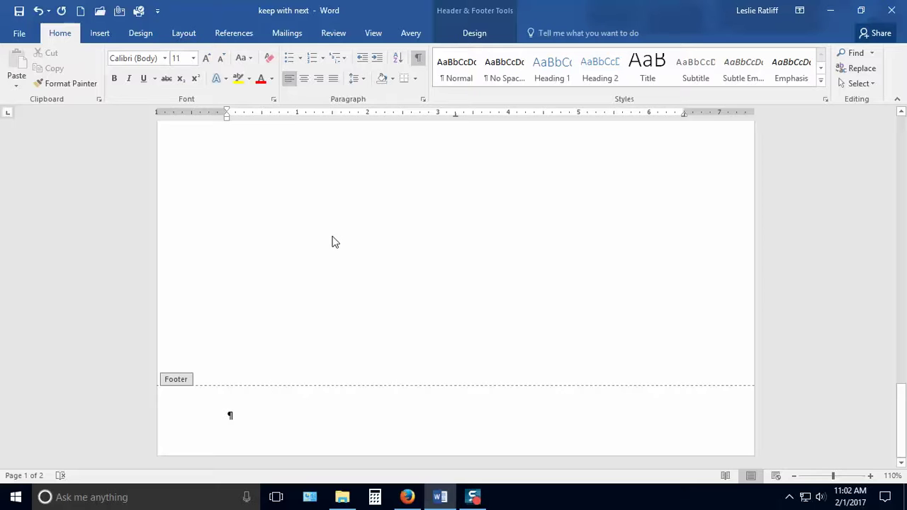
left_click(320, 414)
scroll(643, 323, "up", 10)
scroll(643, 325, "up", 4)
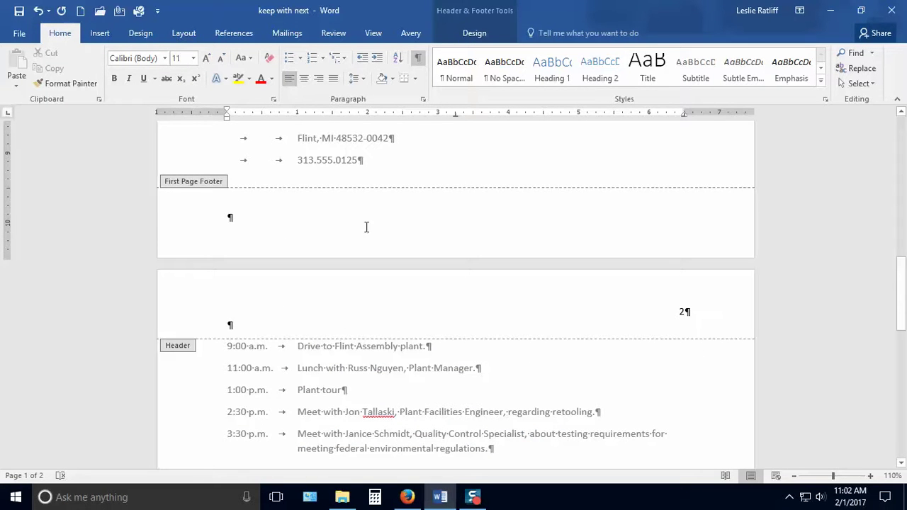
Return to the body text, reopen the page 2 header for editing and select its page number.
double_click(404, 375)
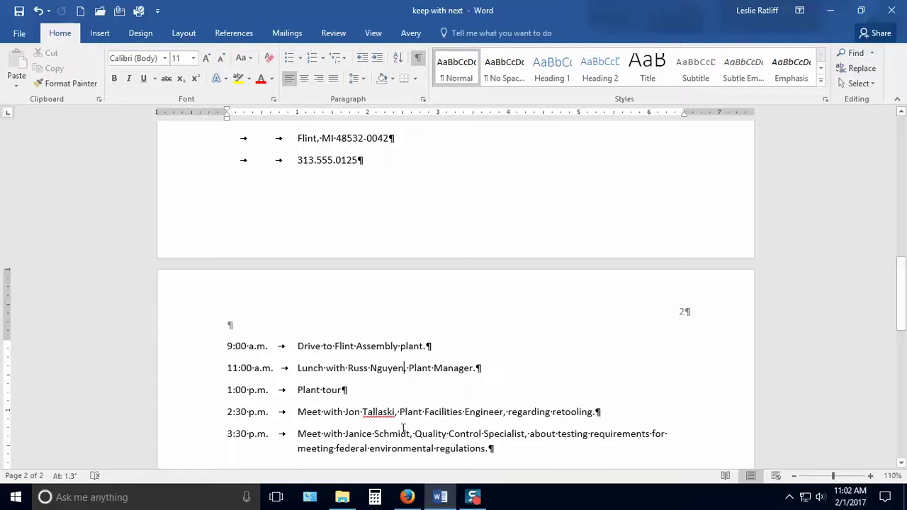
double_click(686, 313)
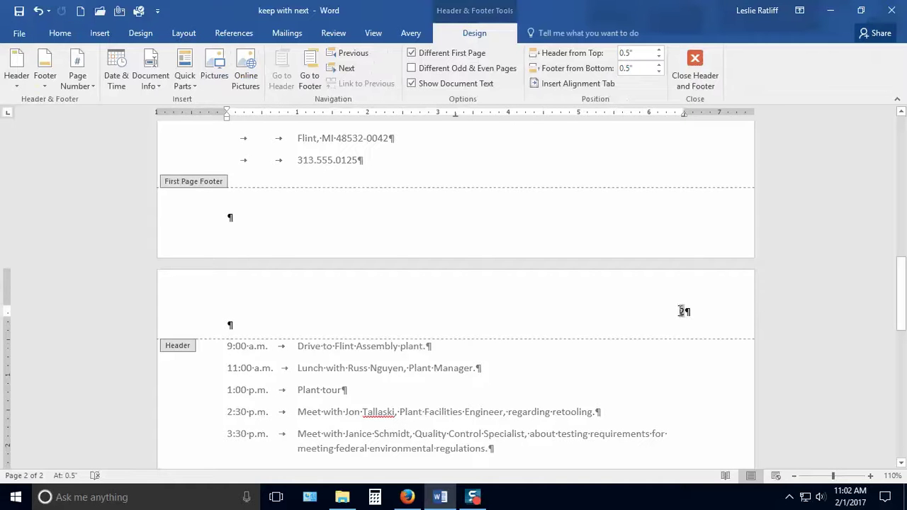
left_click_drag(679, 310, 687, 309)
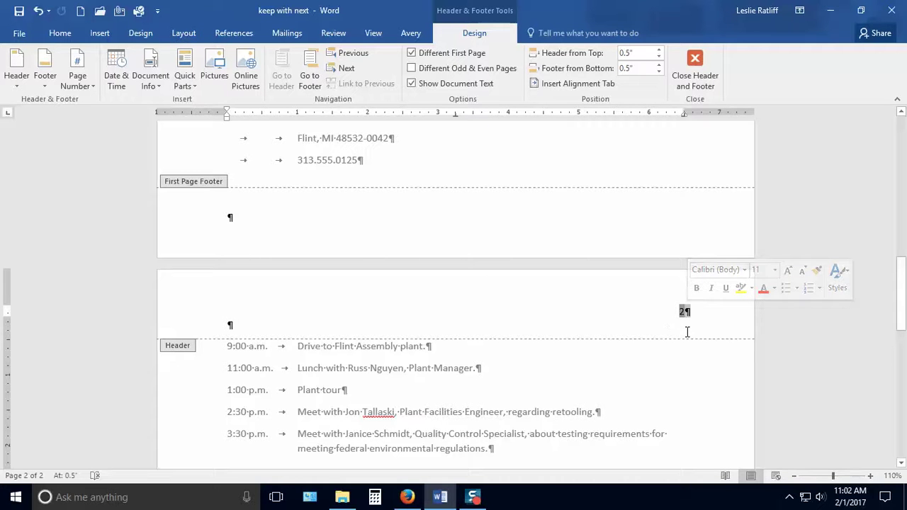
left_click(92, 87)
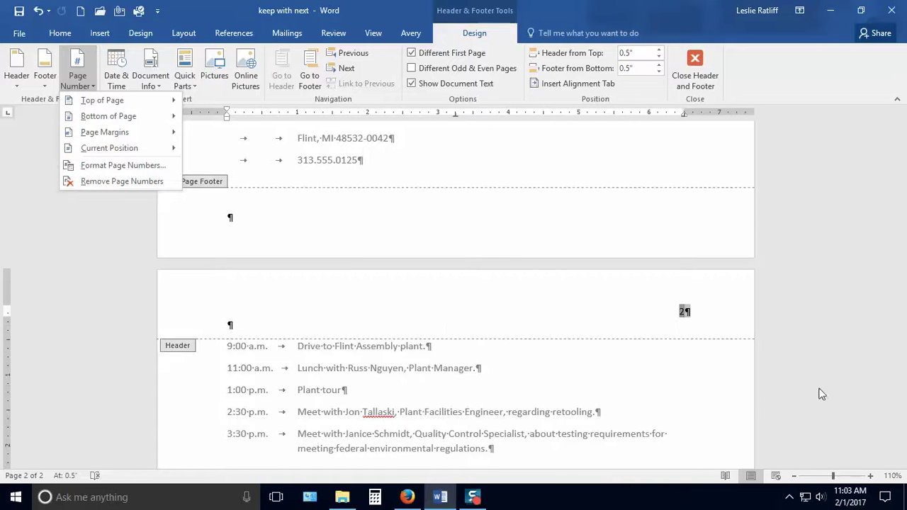
left_click(767, 392)
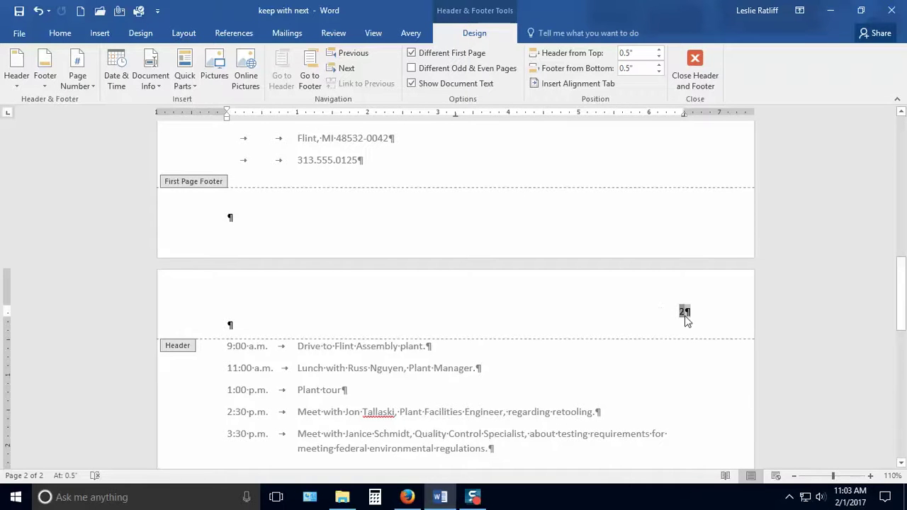